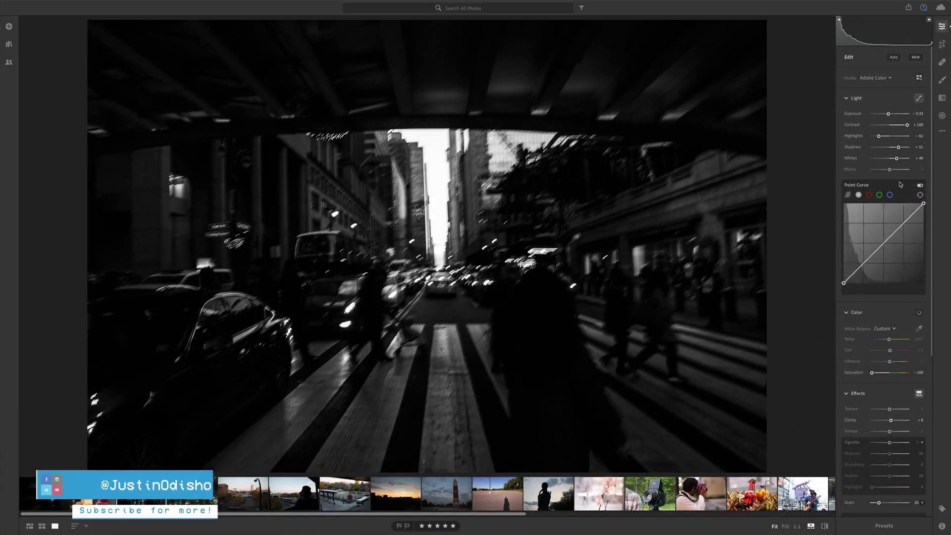
Step: Bring up the '...' extra options menu for the black-and-white crosswalk photo's edits
left_click(942, 131)
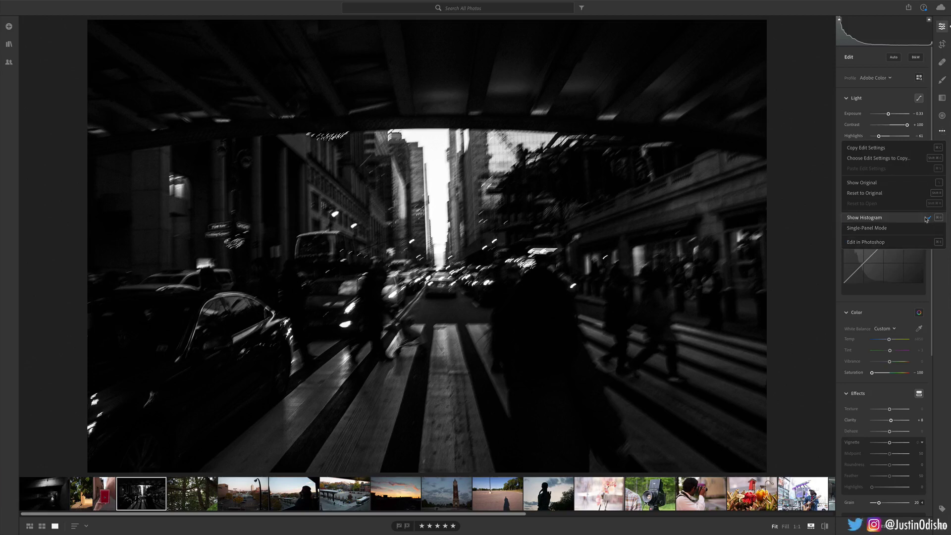
Step: Choose Reset to Original so the crosswalk photo returns to full colour under Adobe Color
left_click(889, 197)
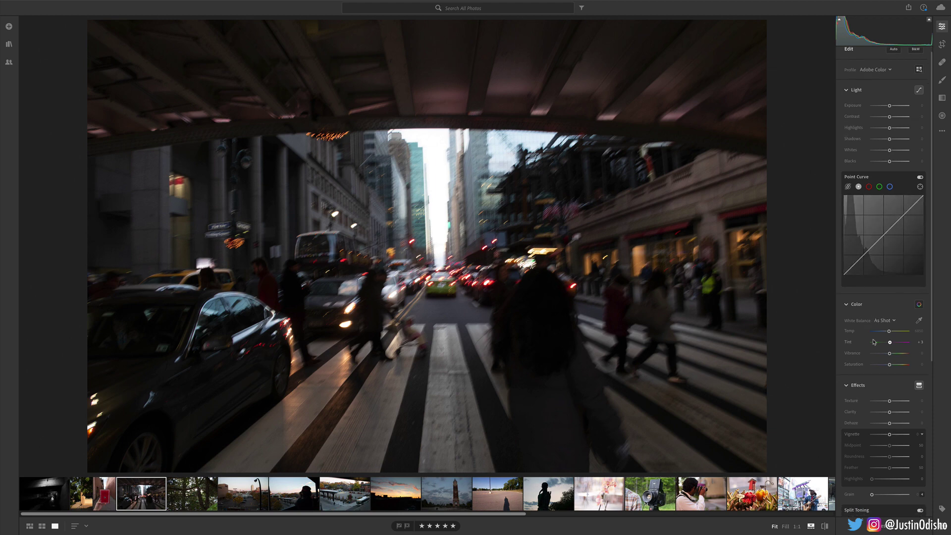
Step: Drag the crosswalk photo's Saturation down to -100 in the Color panel
scroll(894, 350, "down", 2)
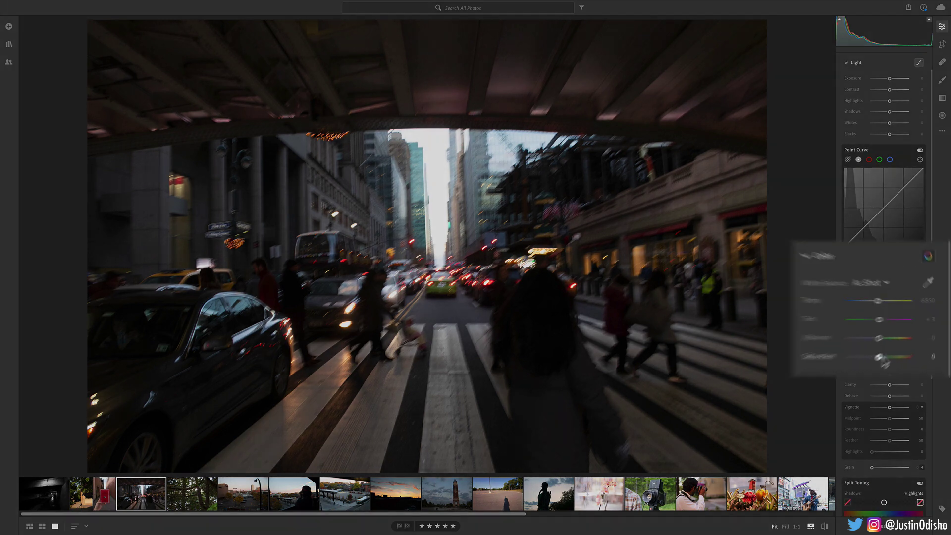
left_click_drag(889, 337, 887, 338)
left_click_drag(843, 379, 806, 380)
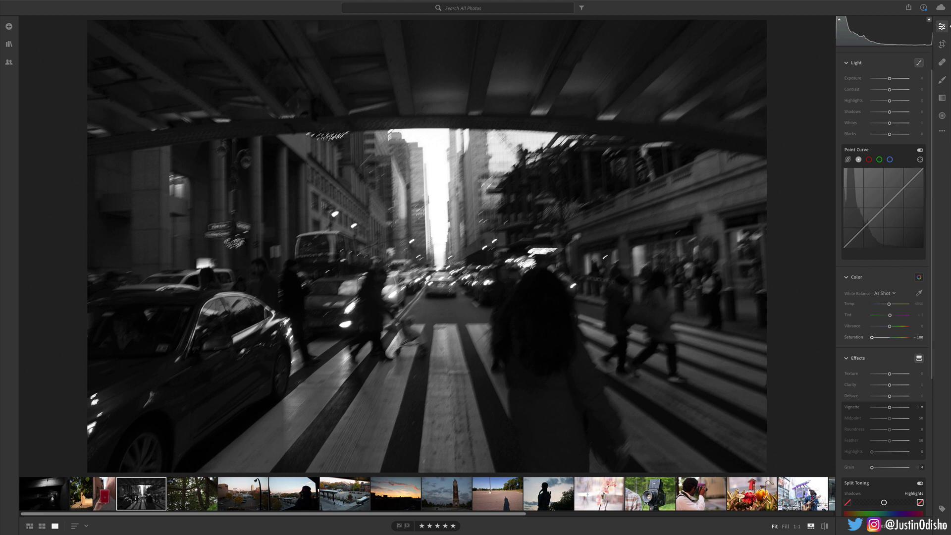
Step: Set Exposure -0.20, Contrast +42 and Highlights +13, then compare against the colour original
scroll(911, 316, "up", 2)
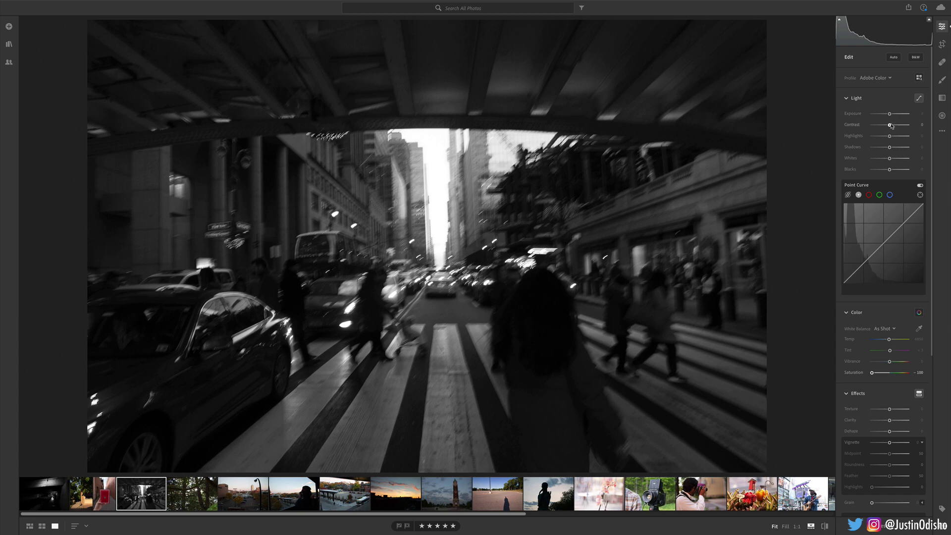
mouse_move(889, 125)
left_mouse_down()
mouse_move(897, 125)
mouse_move(889, 114)
left_mouse_up()
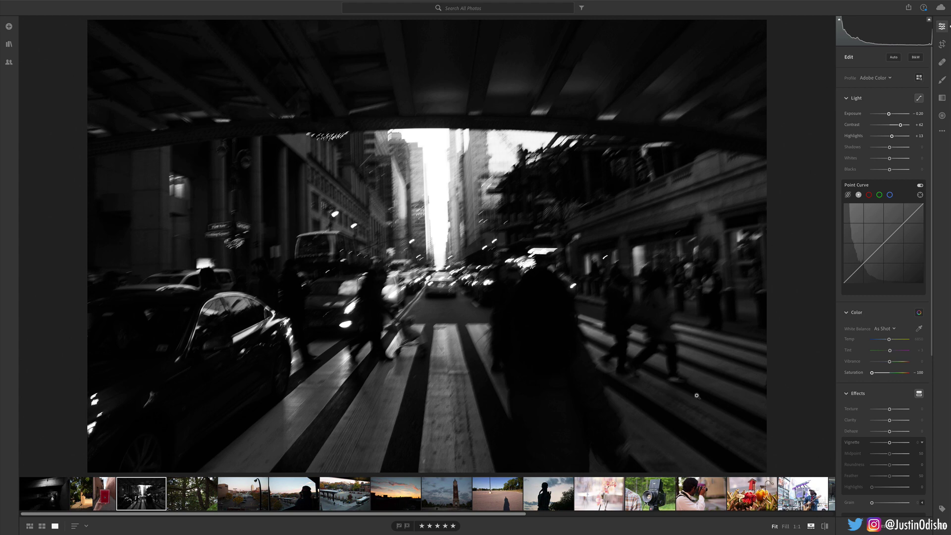
left_click(824, 527)
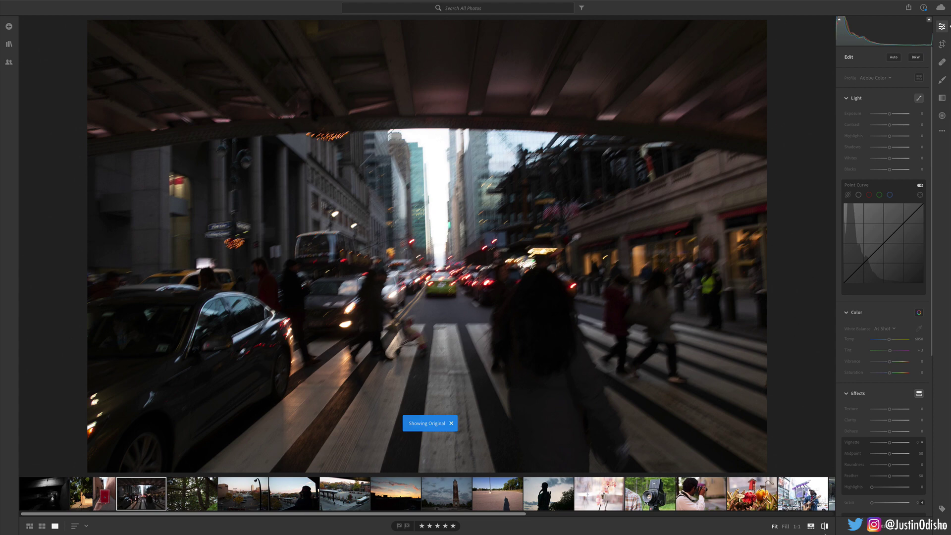
key("backslash")
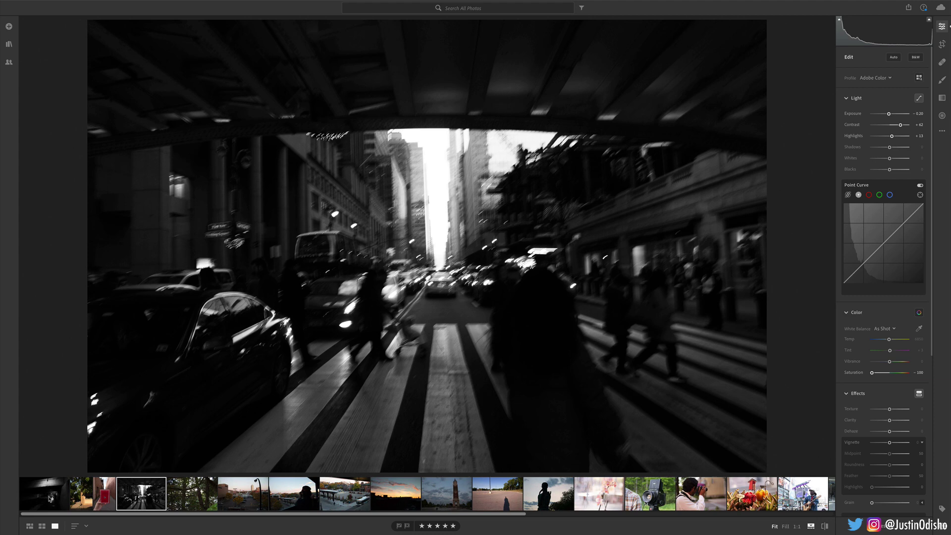
Step: Open the underpass photo and compare its unedited original with the edited version
left_click(43, 494)
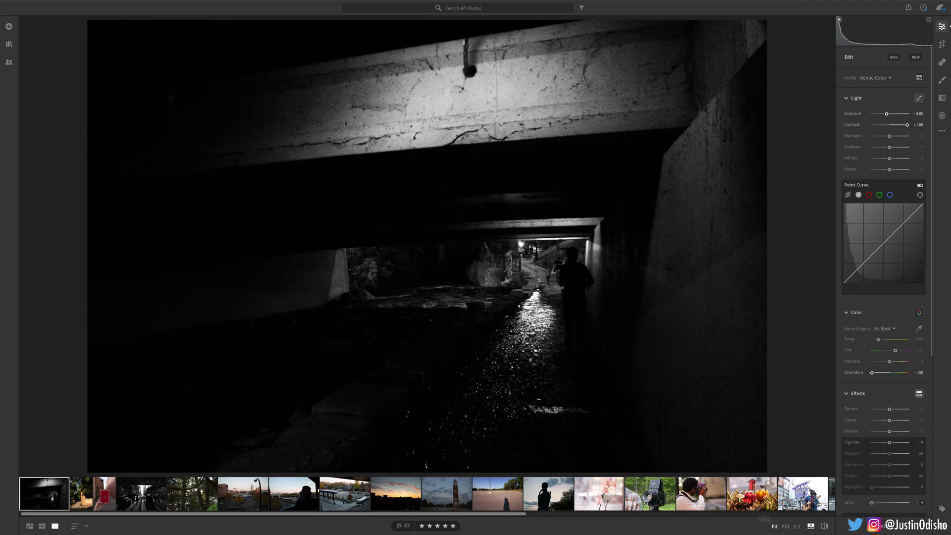
left_click(824, 526)
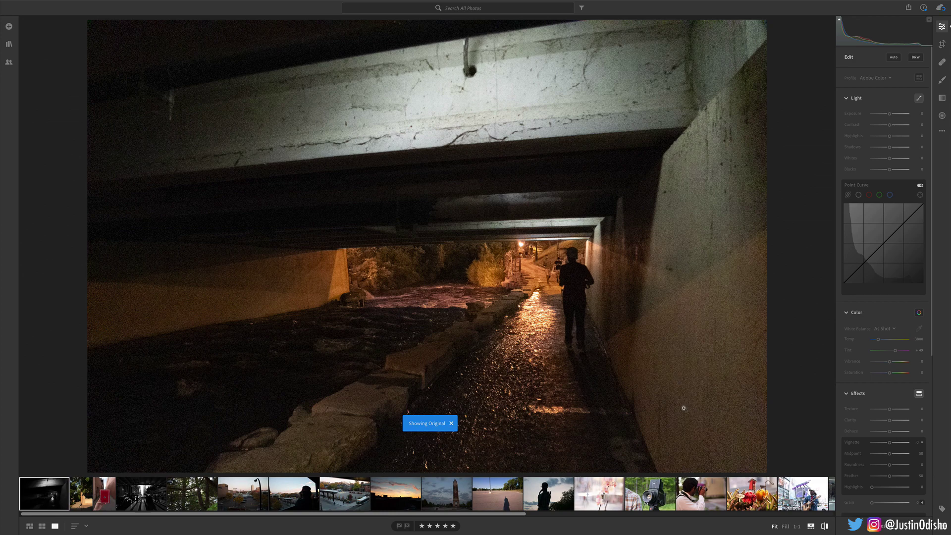
key("backslash")
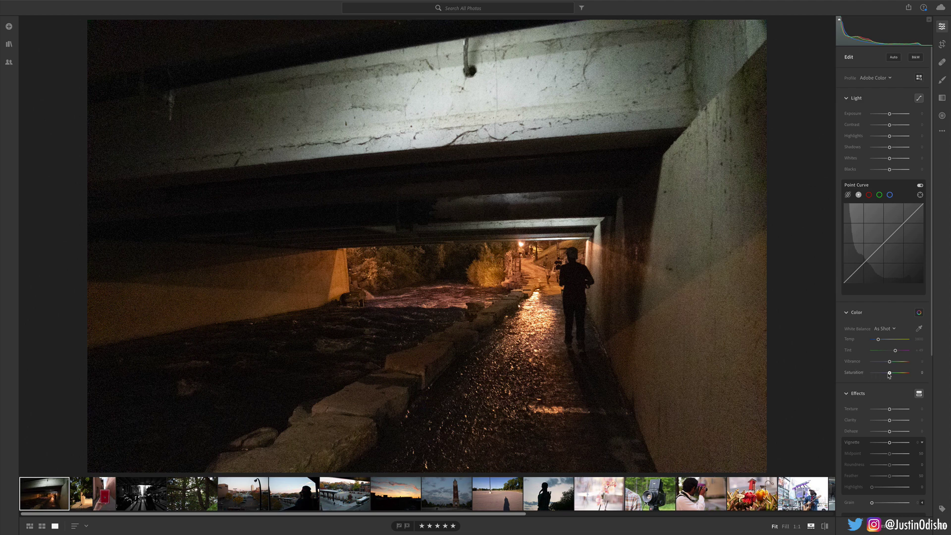
Step: Set the underpass photo to Saturation -100, darken it and add contrast, compare, then open the red book photo
left_click_drag(890, 375, 845, 376)
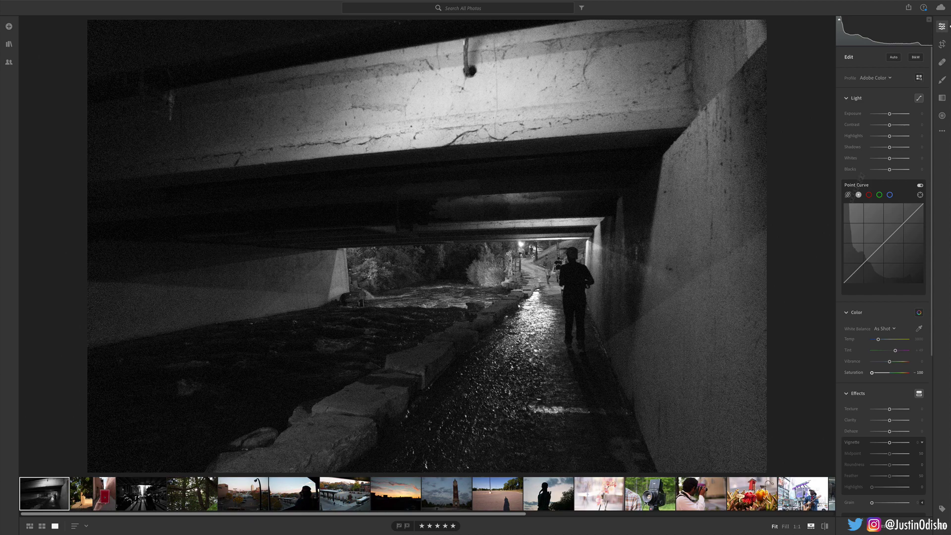
left_click_drag(889, 114, 890, 136)
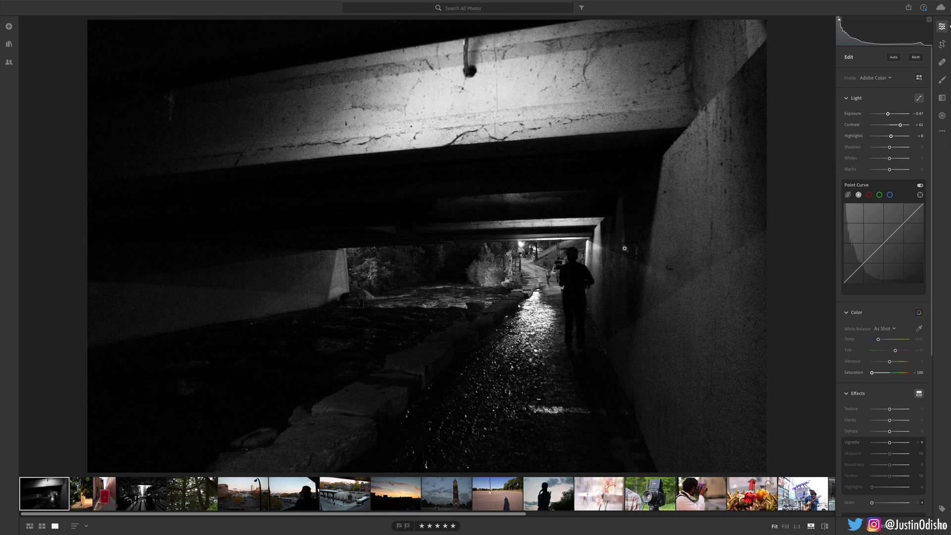
left_click(824, 526)
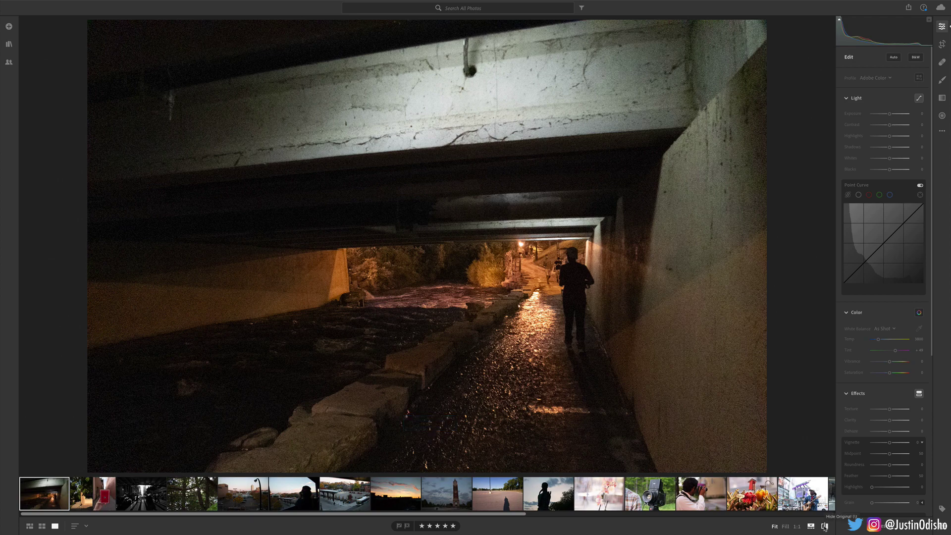
left_click(824, 527)
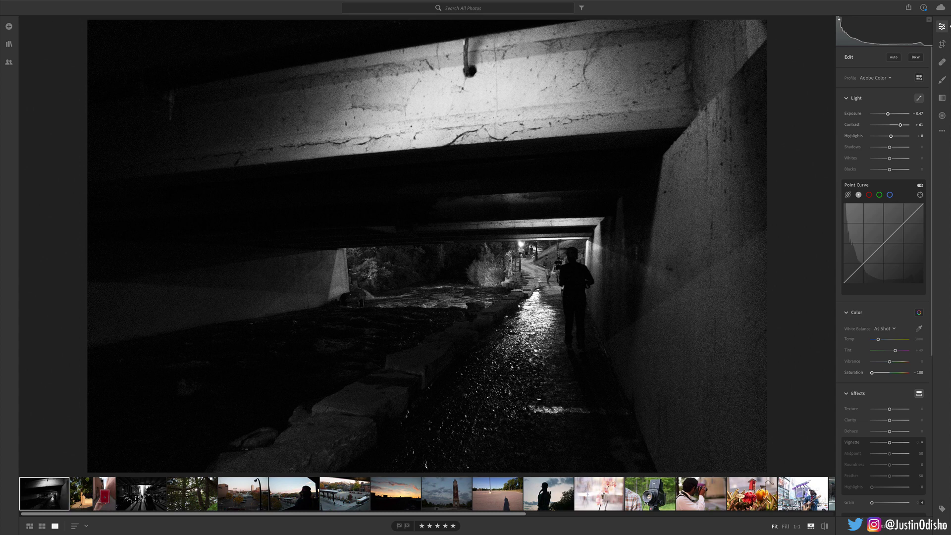
left_click(141, 493)
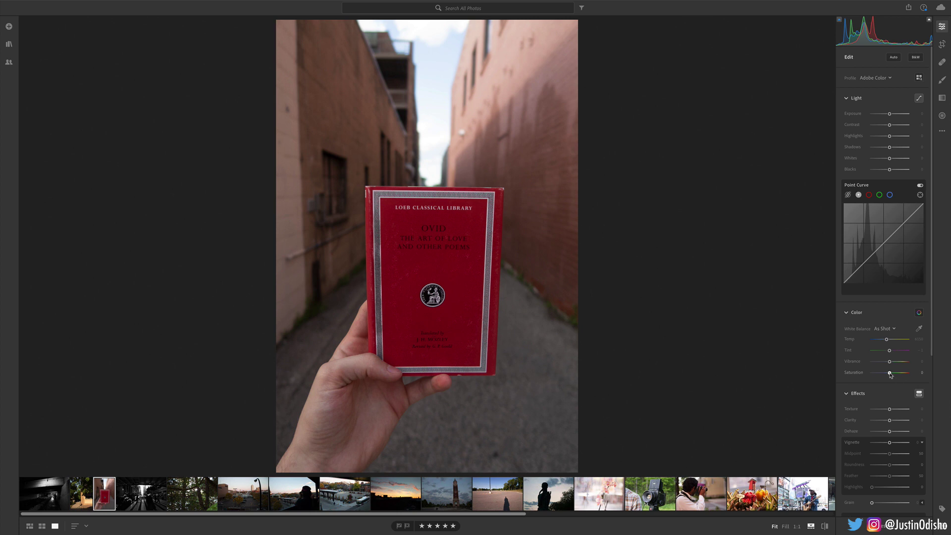
Step: Set the red book photo's Saturation to -100, then move to the Watch Repairing storefront photo
left_click_drag(890, 372, 824, 382)
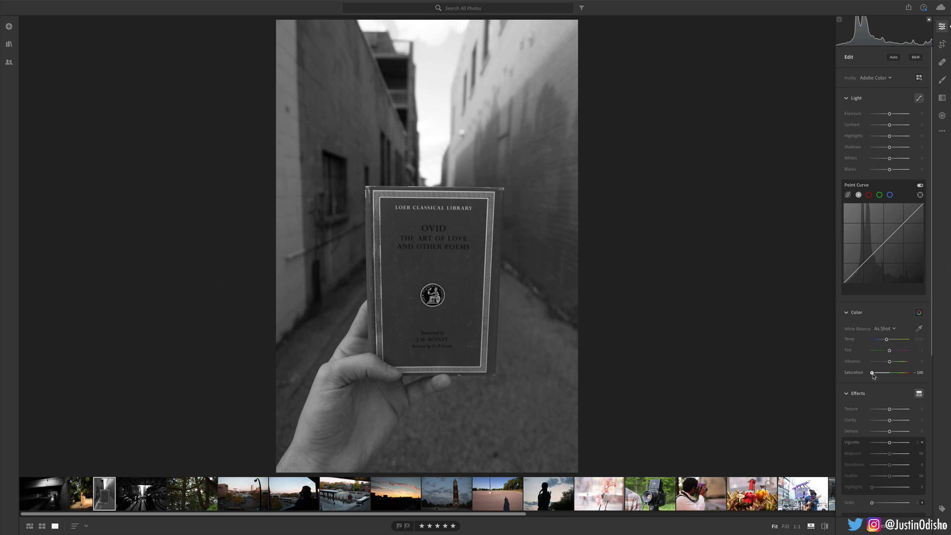
key("Left")
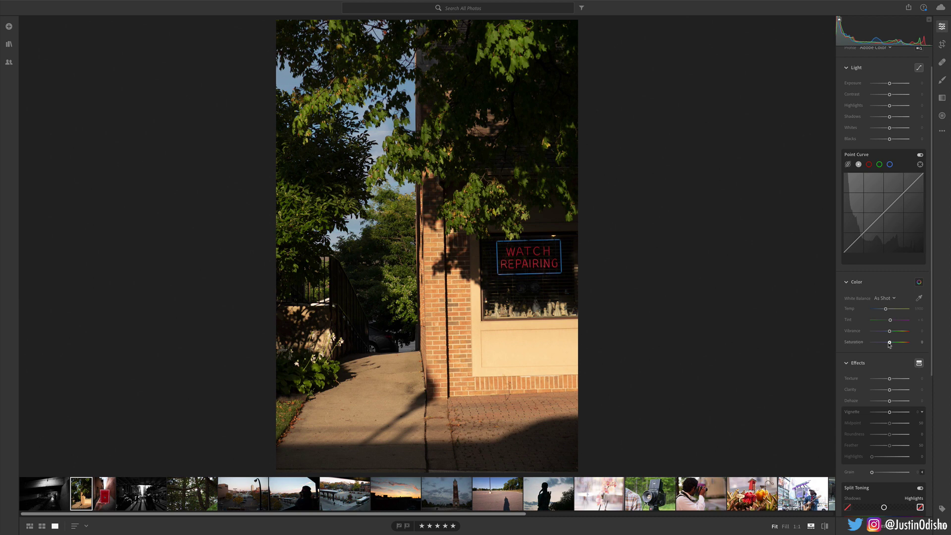
left_click_drag(888, 343, 849, 345)
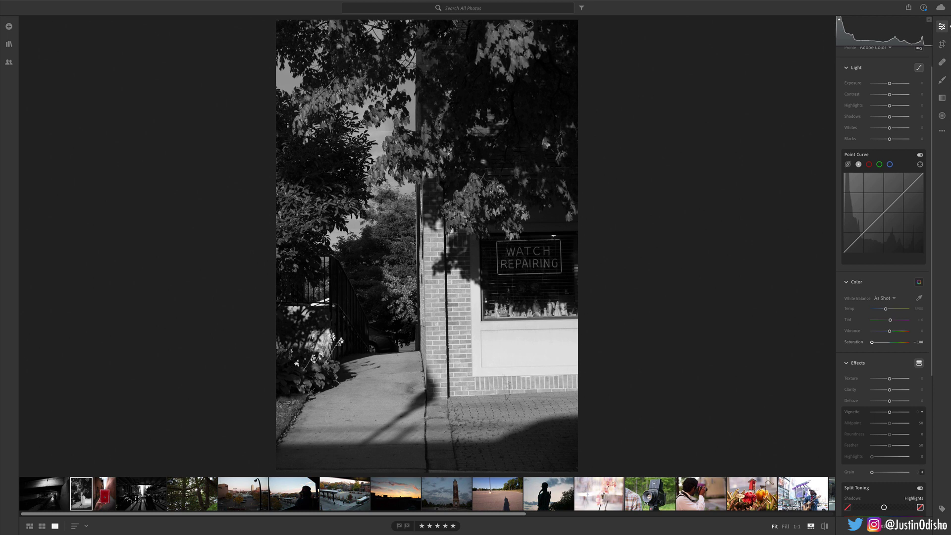
key("backslash")
key("Right")
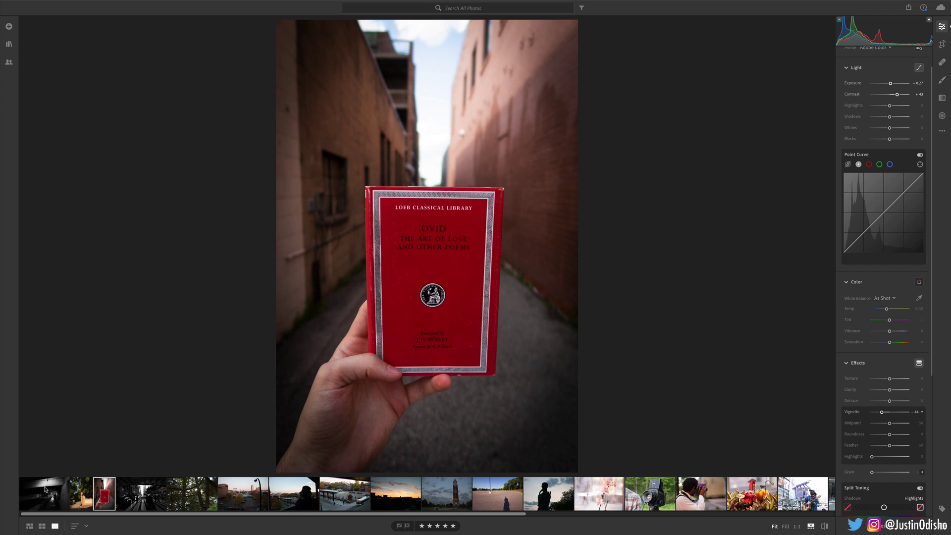
key("Left")
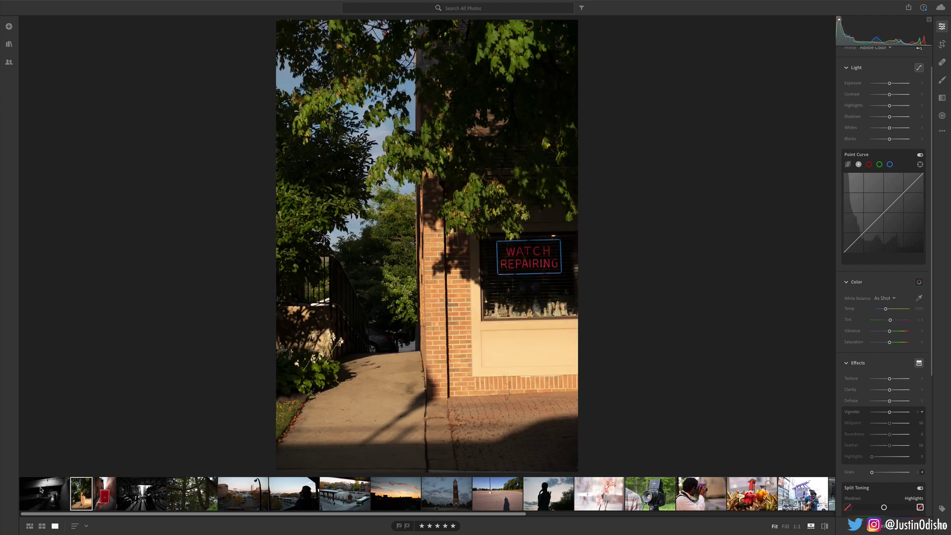
left_click(41, 489)
left_click(107, 492)
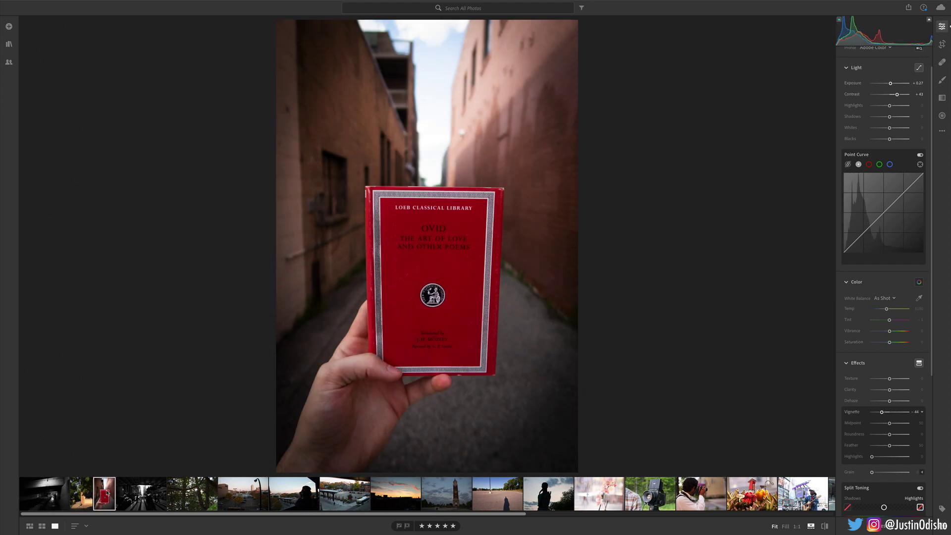
key("Left")
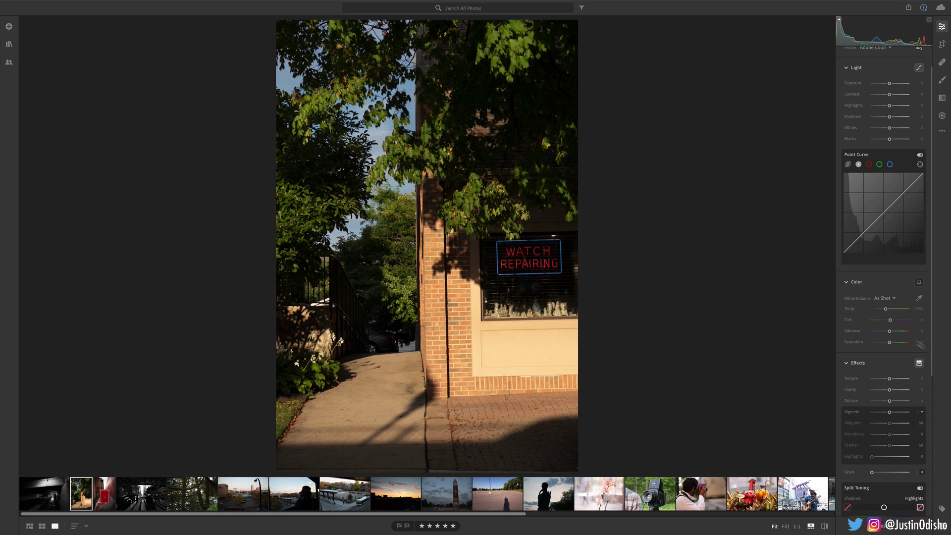
left_click_drag(891, 343, 870, 343)
double_click(878, 346)
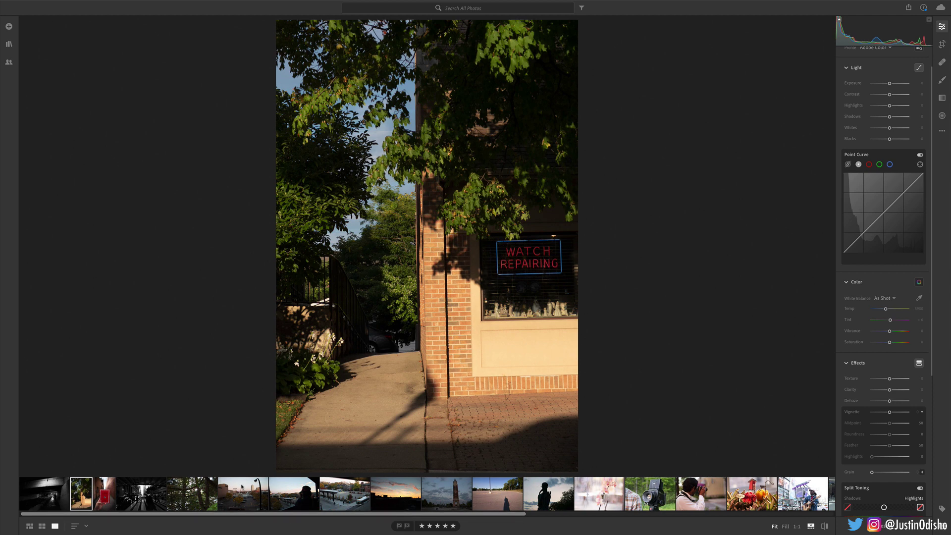
Step: Open the city parking-lot photo and give it Saturation -100 and Contrast +58
left_click(221, 495)
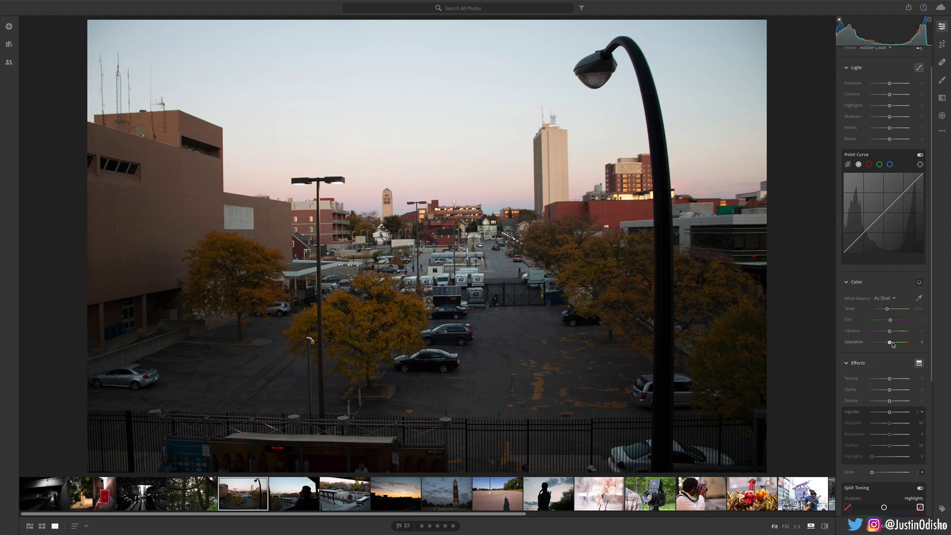
left_click_drag(890, 342, 857, 346)
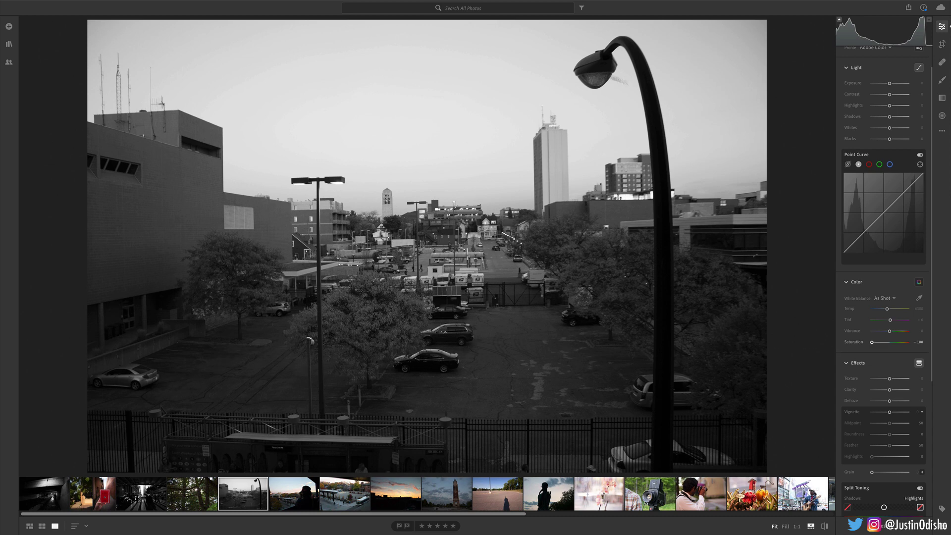
left_click_drag(890, 94, 900, 94)
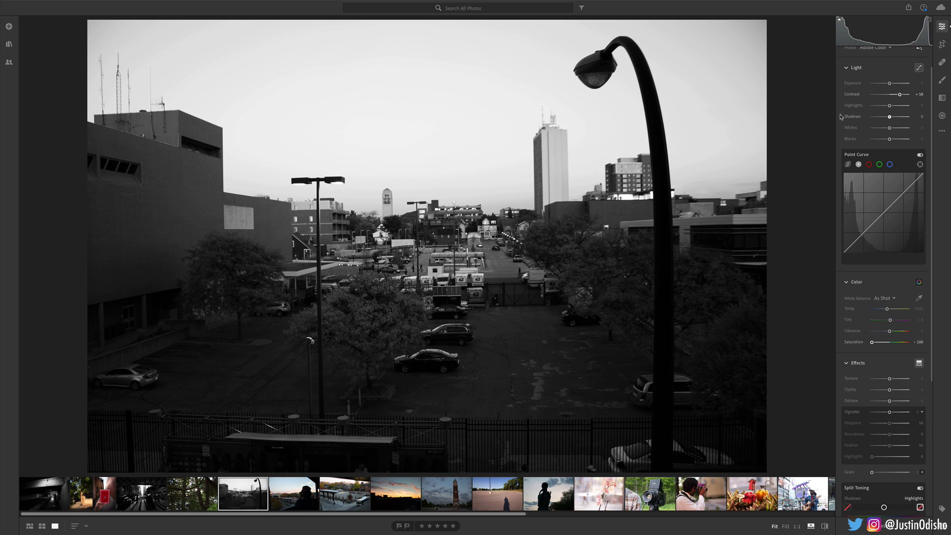
mouse_move(865, 119)
left_click_drag(874, 345, 848, 344)
Step: Cycle through the crosswalk, underpass, storefront and parking-lot photos, ending on the black-and-white crosswalk
left_click(164, 490)
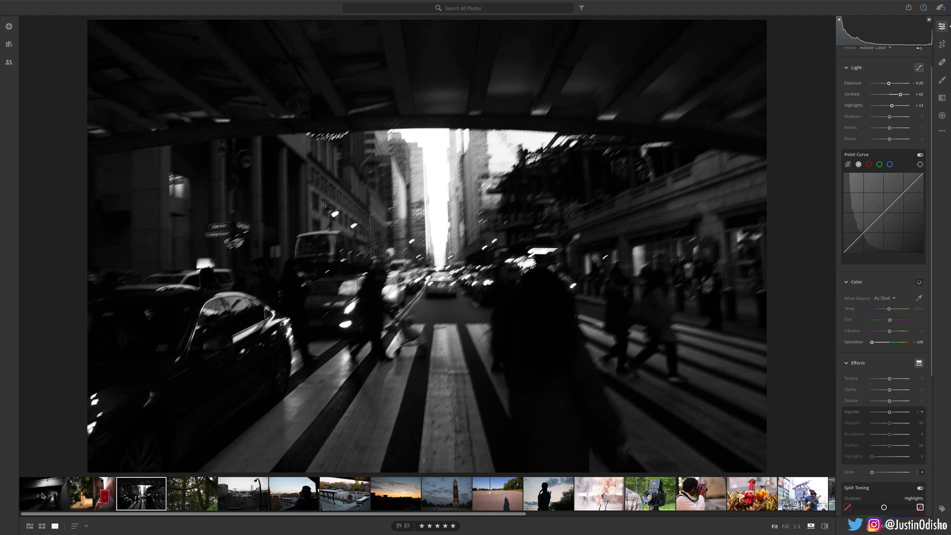
left_click(43, 495)
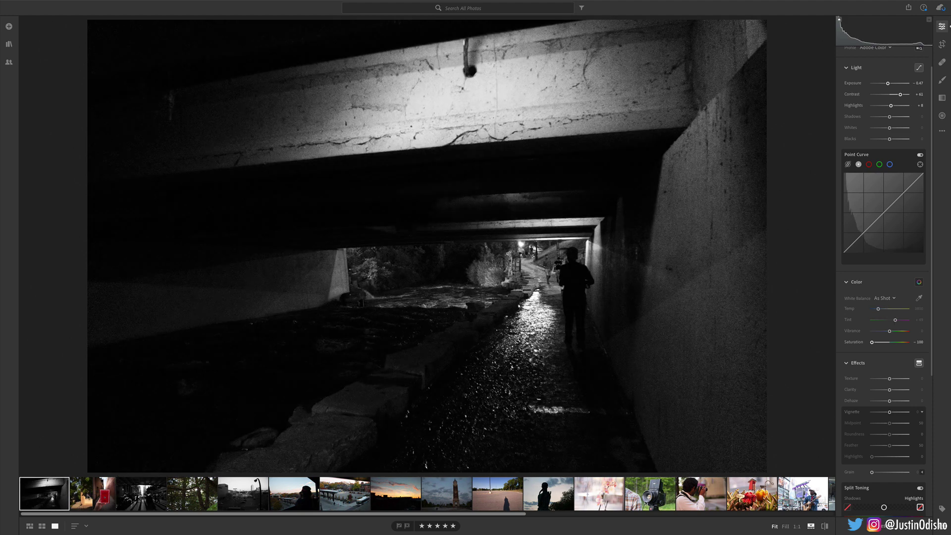
left_click(87, 493)
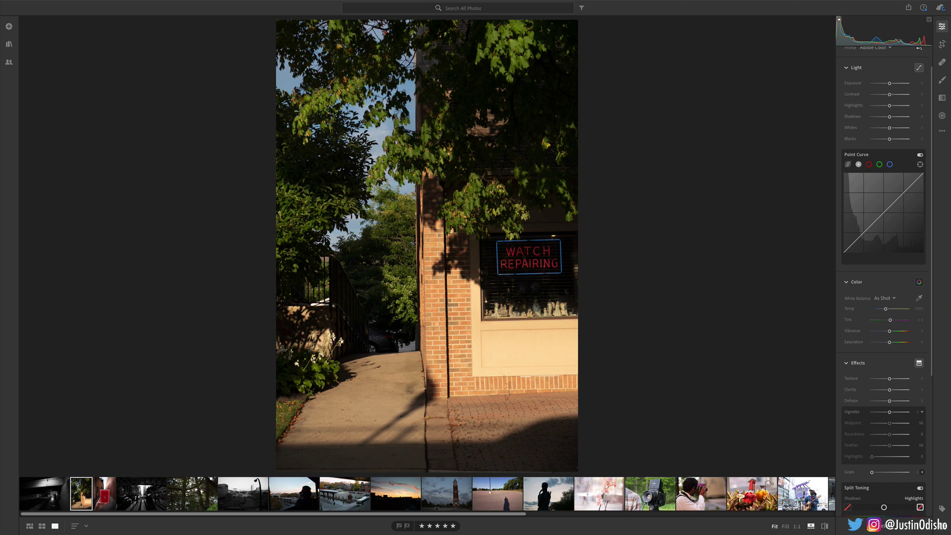
key("Left")
left_click(260, 497)
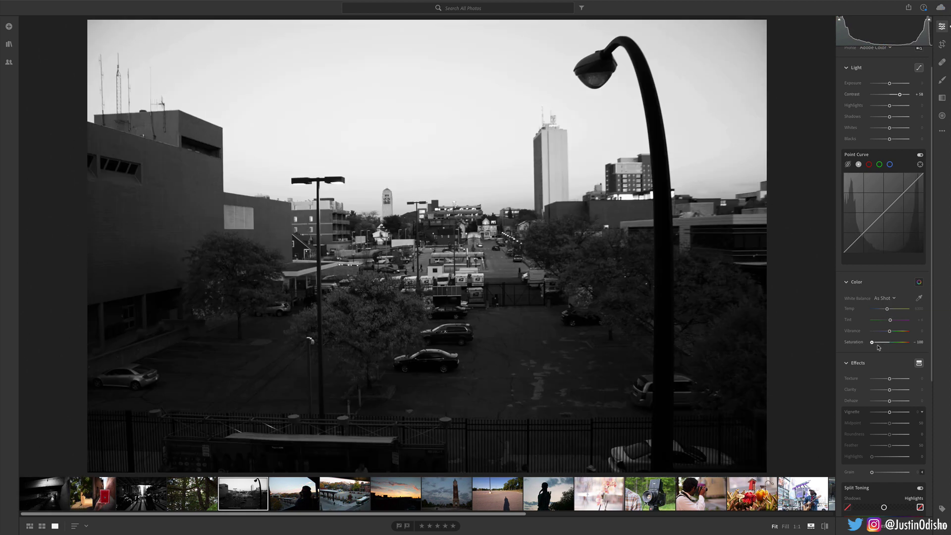
scroll(886, 104, "up", 1)
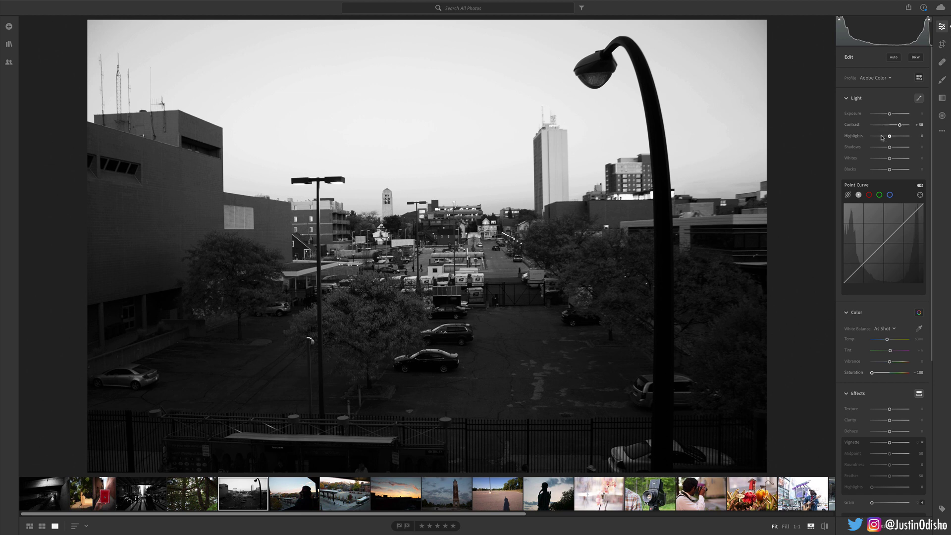
left_click(147, 495)
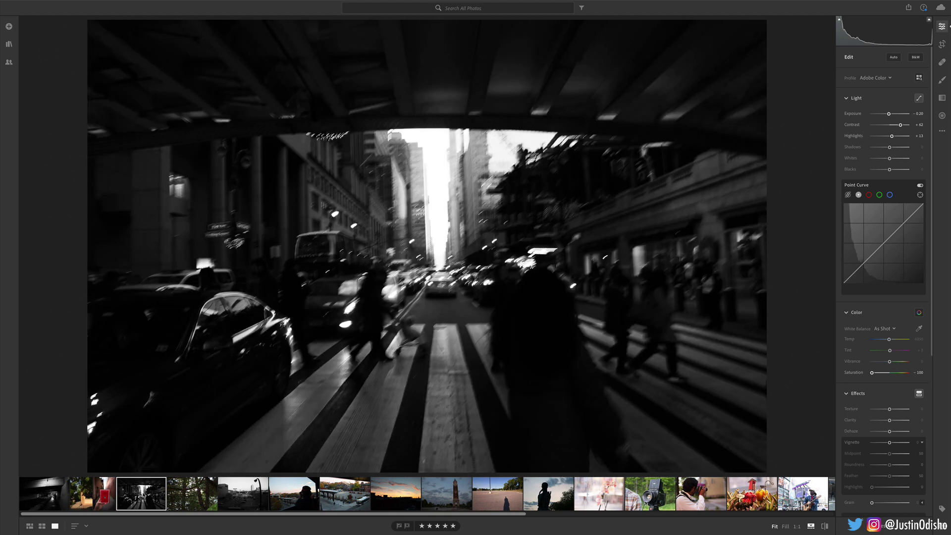